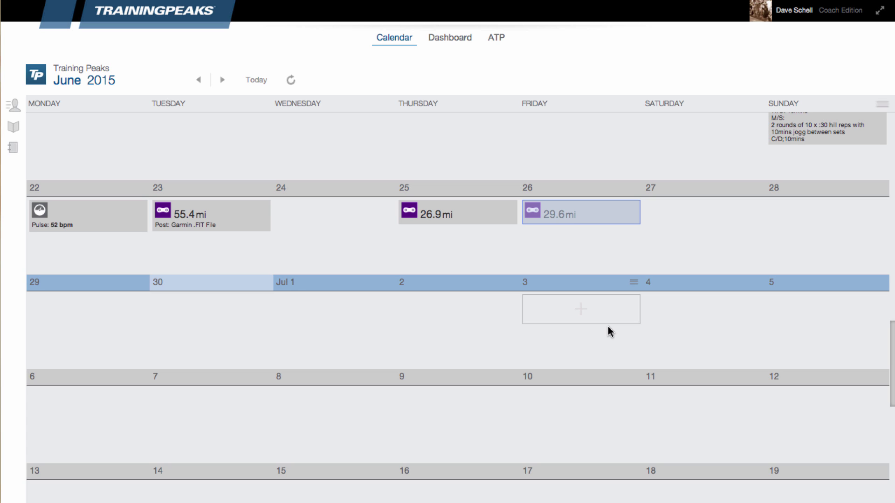
Put the 29.6 mi ride back on Friday, June 26 in the calendar
drag(608, 331, 612, 221)
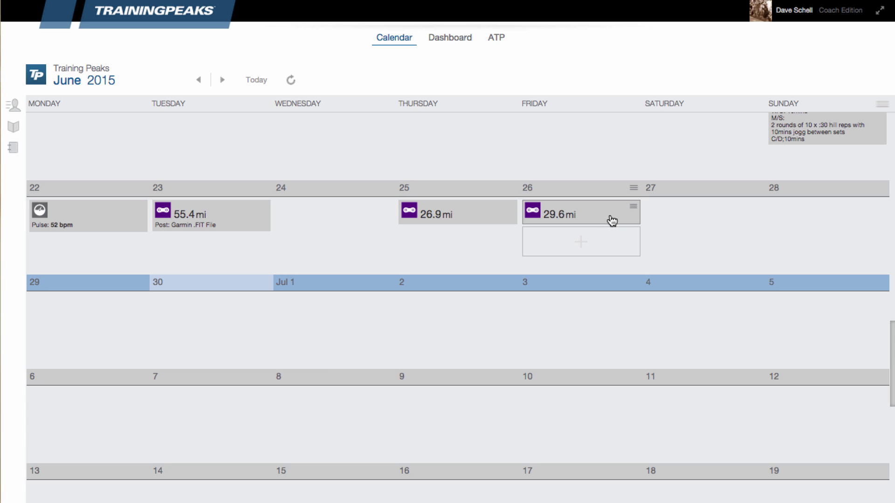
View the June 26 ride's details and expand it into the full analysis view
click(611, 221)
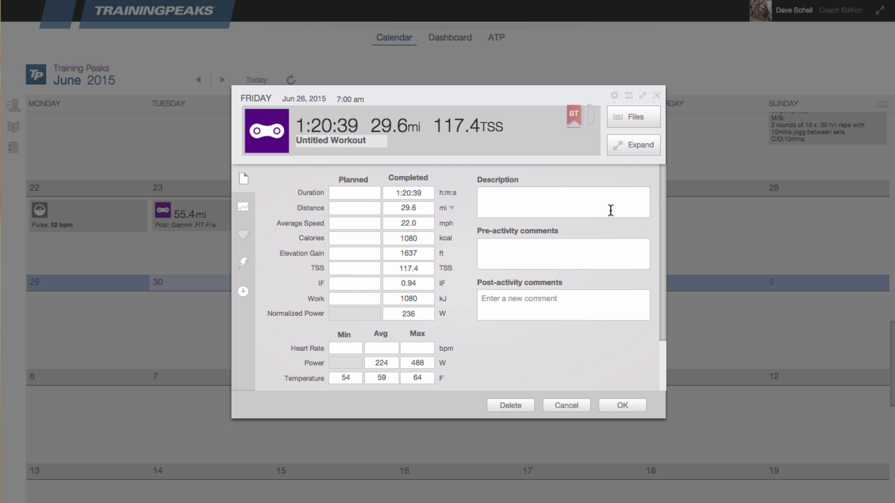
click(626, 149)
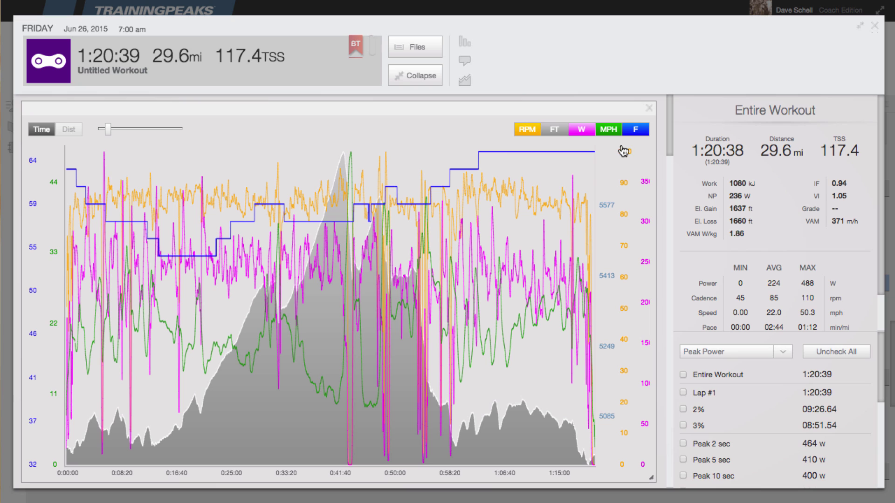
Show the power zones as shaded bands behind the graph via the Power channel menu
click(583, 137)
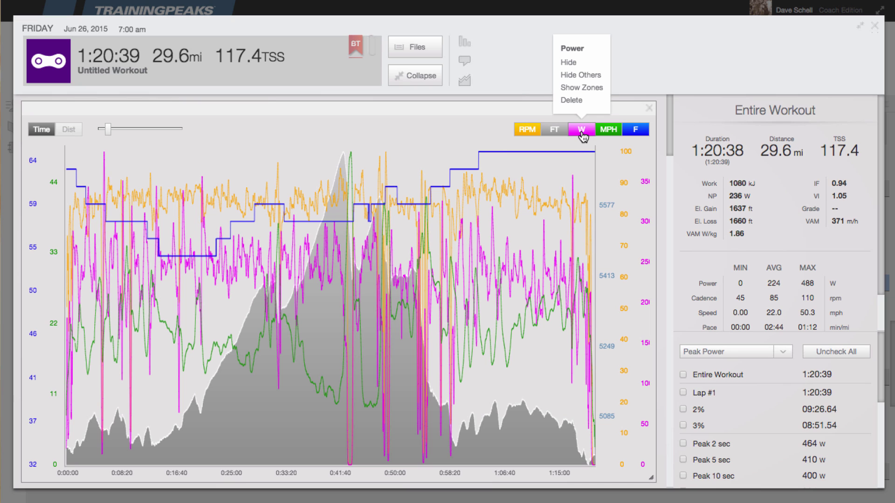
click(575, 90)
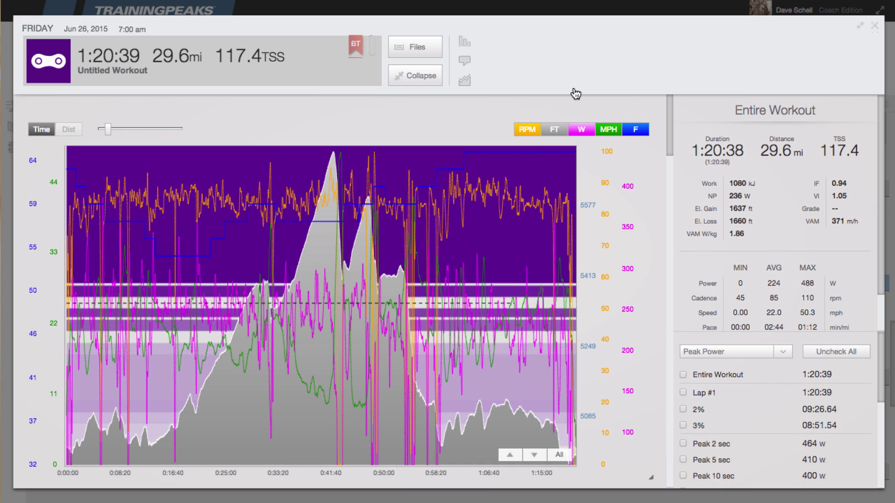
Hide all graph channels other than power using Hide Others
click(584, 132)
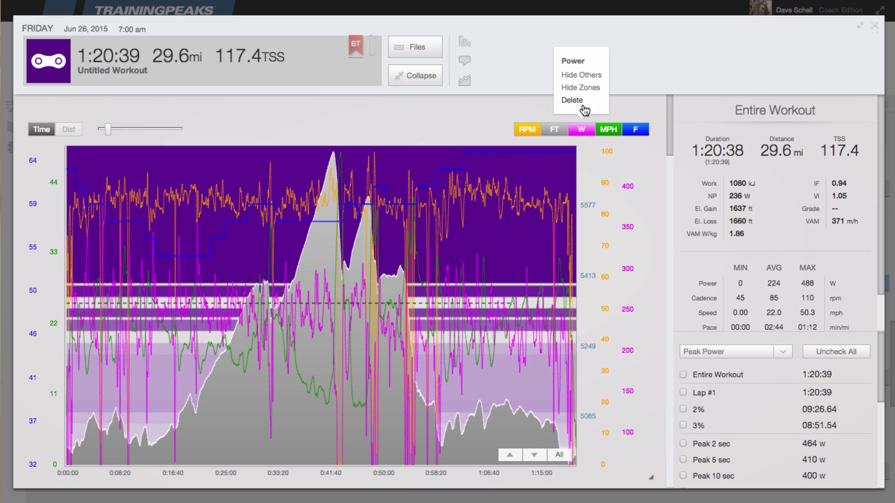
click(581, 74)
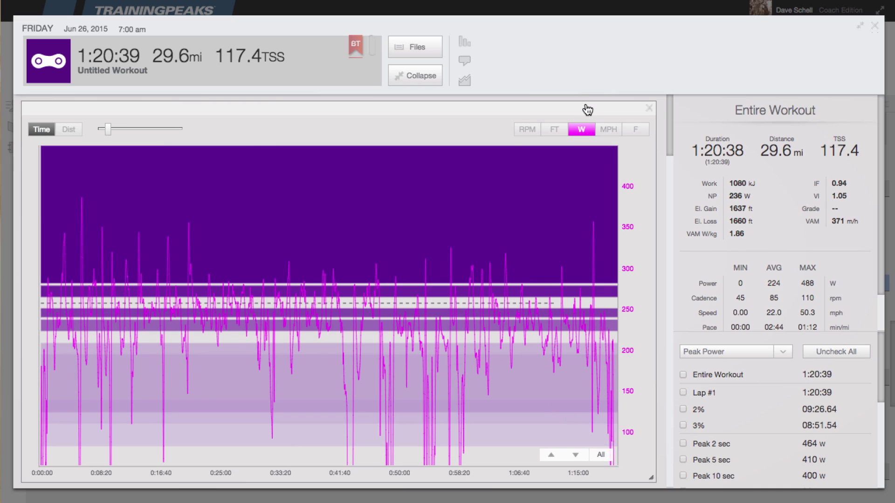
mouse_move(338, 294)
mouse_move(554, 129)
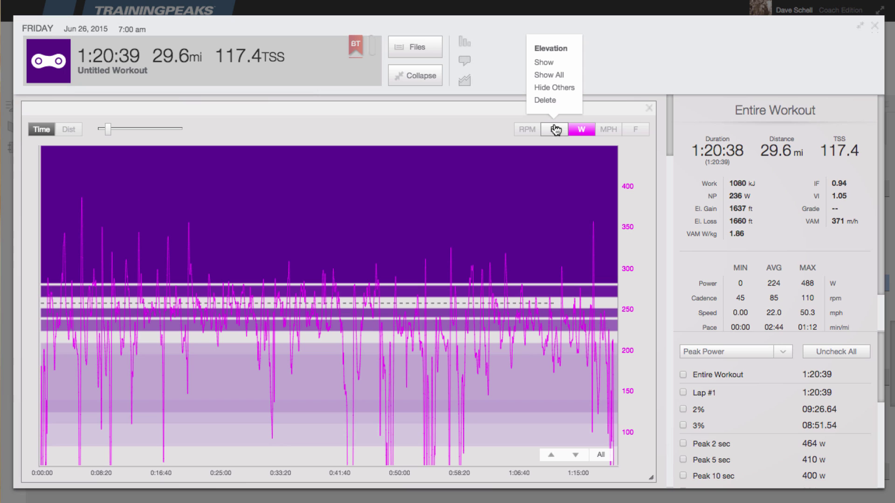
Bring the elevation profile back onto the graph
click(544, 63)
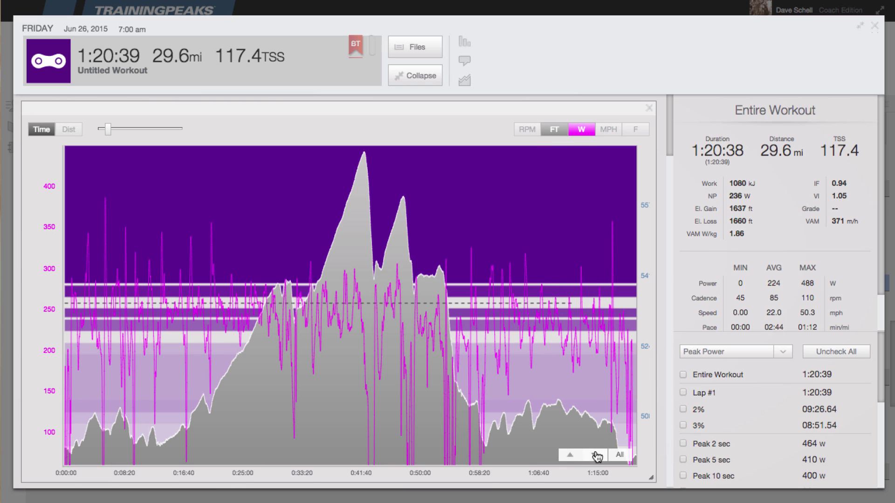
Step through Recovery, Foundation and Endurance Miles (126–210 W) zones one at a time
click(572, 456)
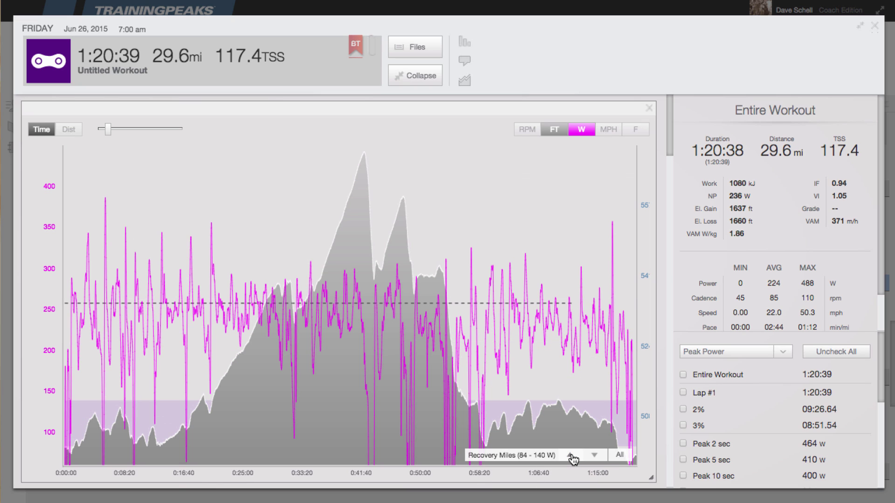
click(571, 456)
click(571, 456)
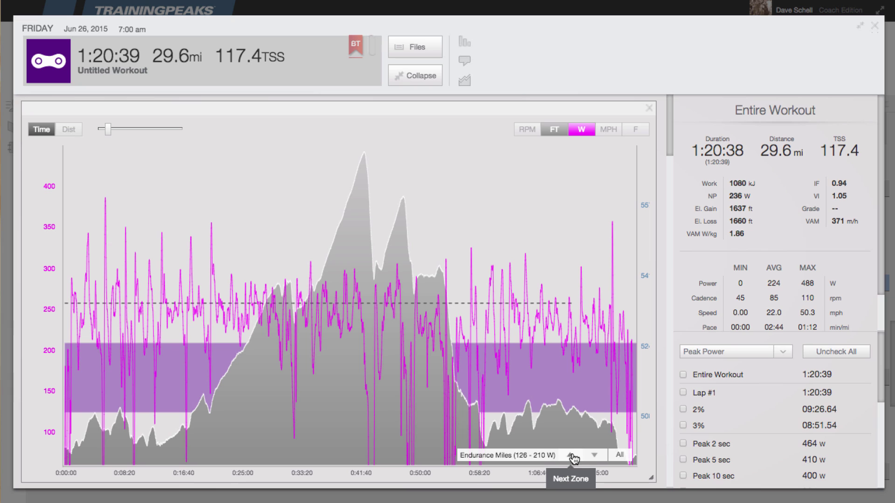
Hide the power zone bands, leaving the power trace over the elevation profile
click(582, 130)
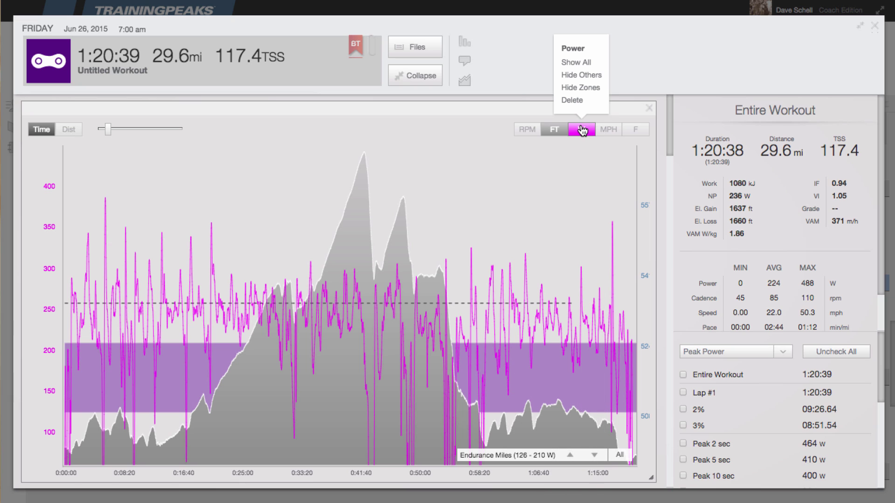
click(581, 88)
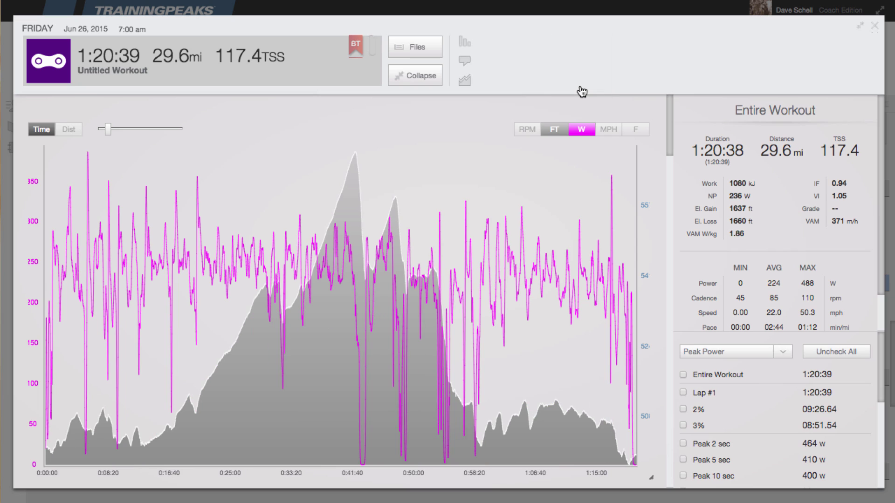